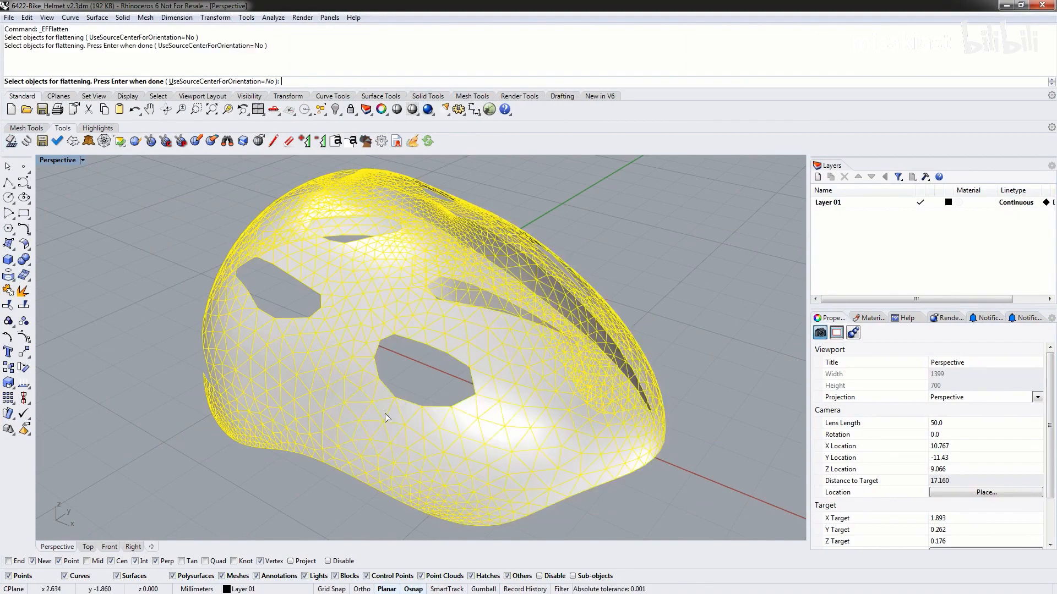
Flatten the two selected helmet meshes into pattern pieces with ExactFlat.
key("Return")
right_click_drag(389, 418, 278, 496)
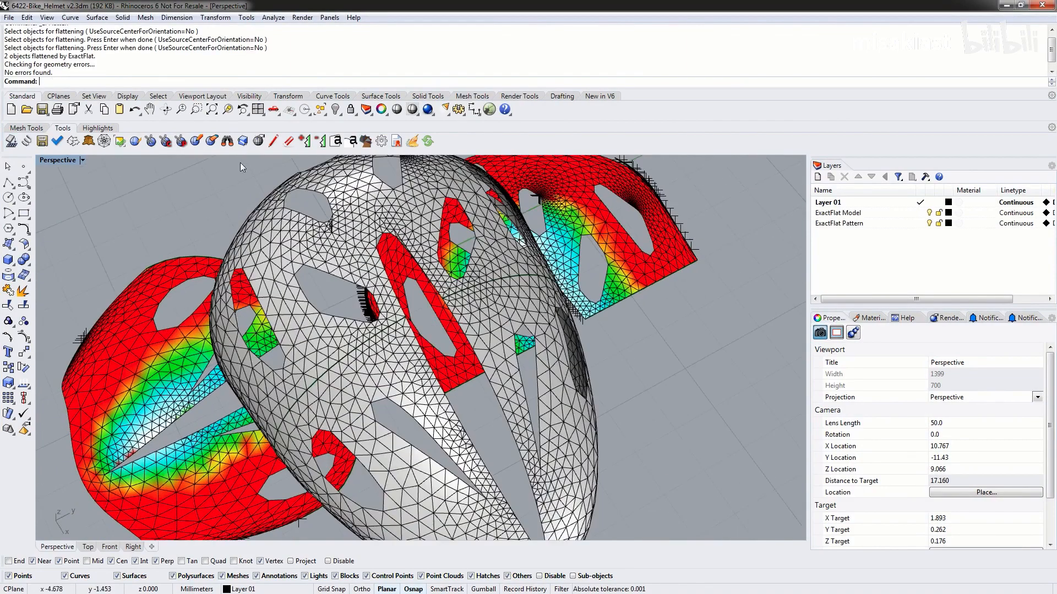
Show the flattened pieces in a maximized Top view with the Shaded display mode.
double_click(55, 161)
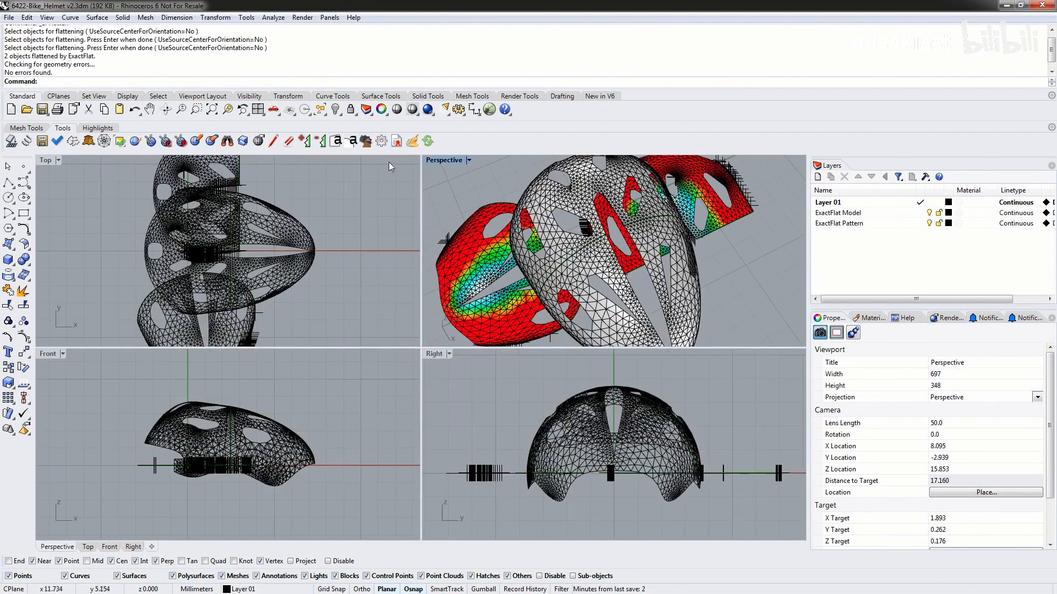
double_click(45, 161)
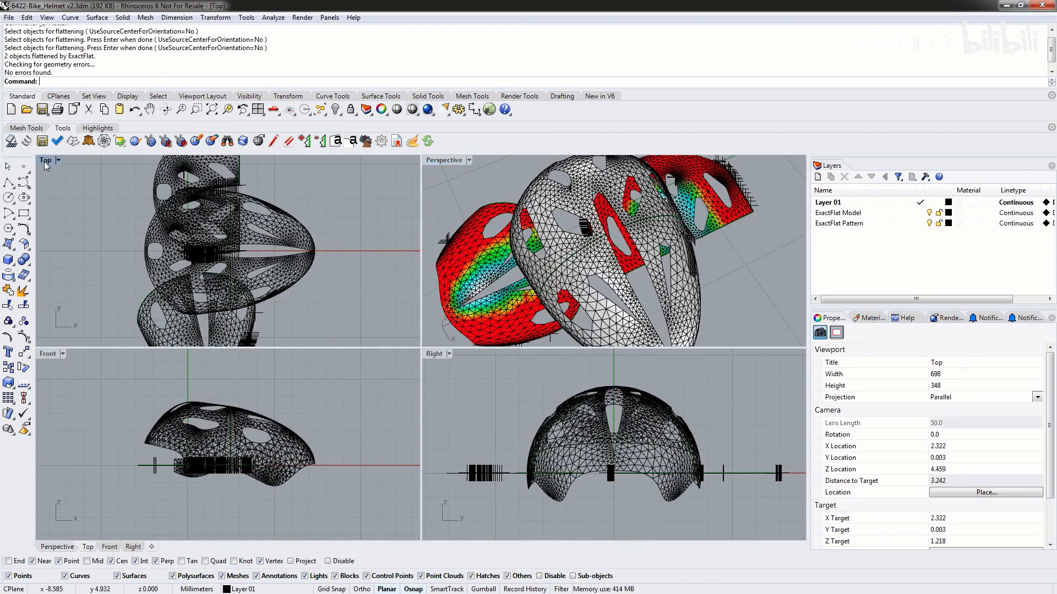
left_click(46, 161)
left_click(61, 203)
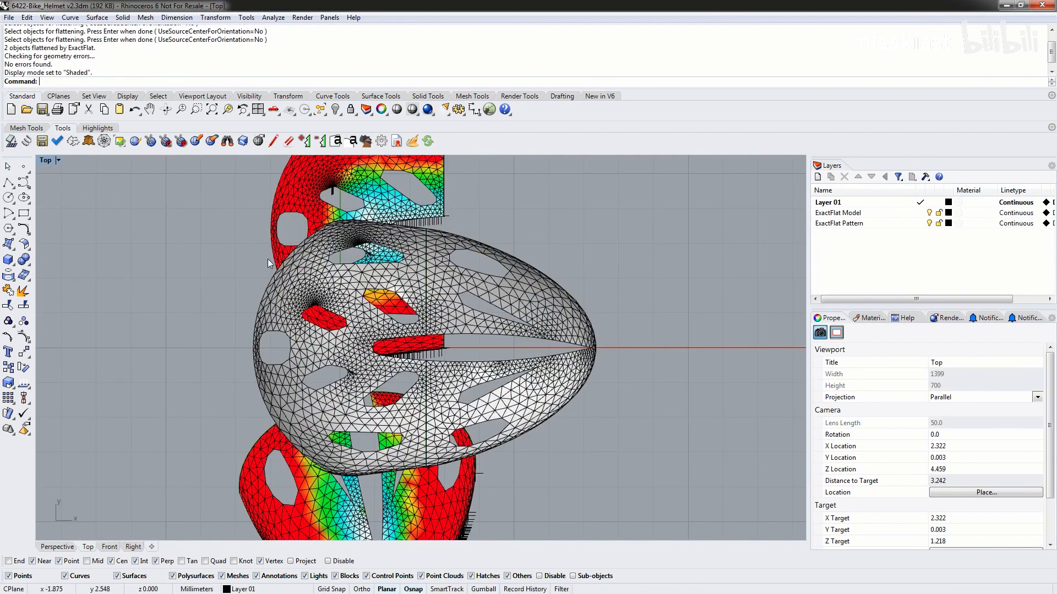
scroll(407, 298, "down", 2)
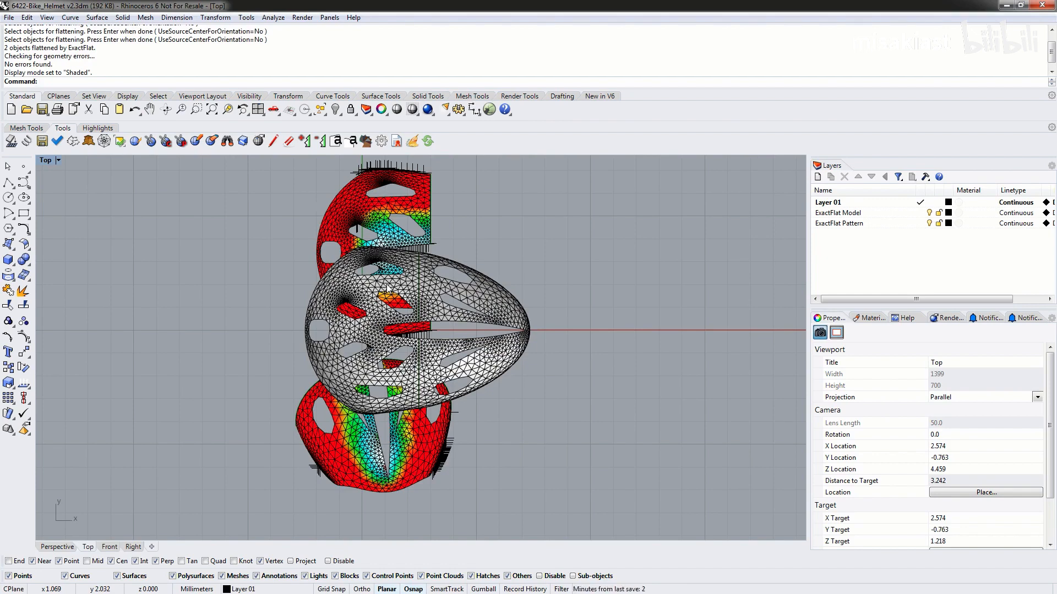
Make ExactFlat Pattern the current layer and hide Layer 01 and ExactFlat Model so only the flat pieces show.
left_click(923, 223)
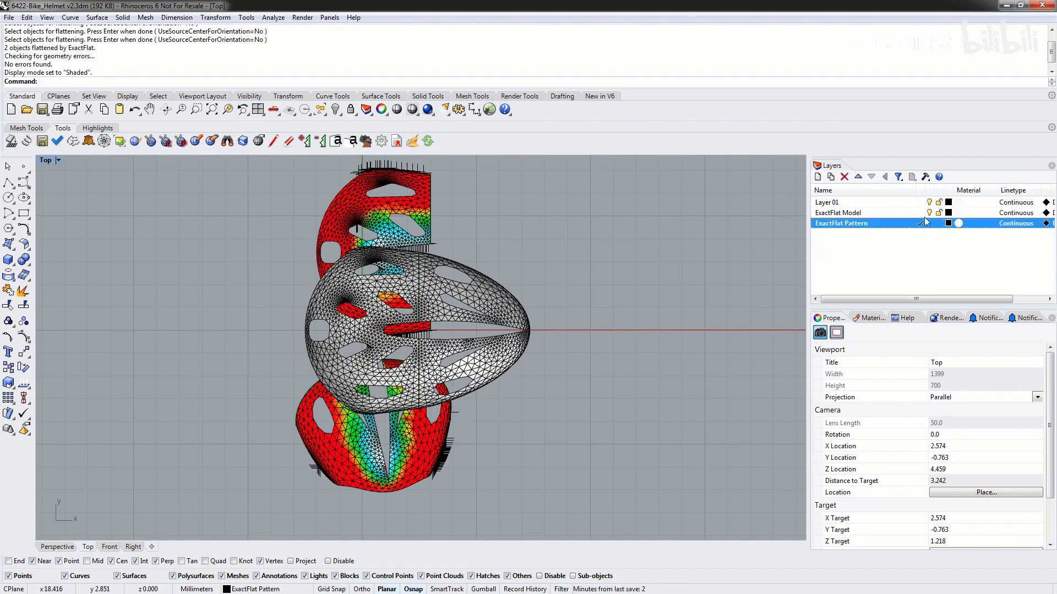
left_click(837, 212)
left_click(929, 202)
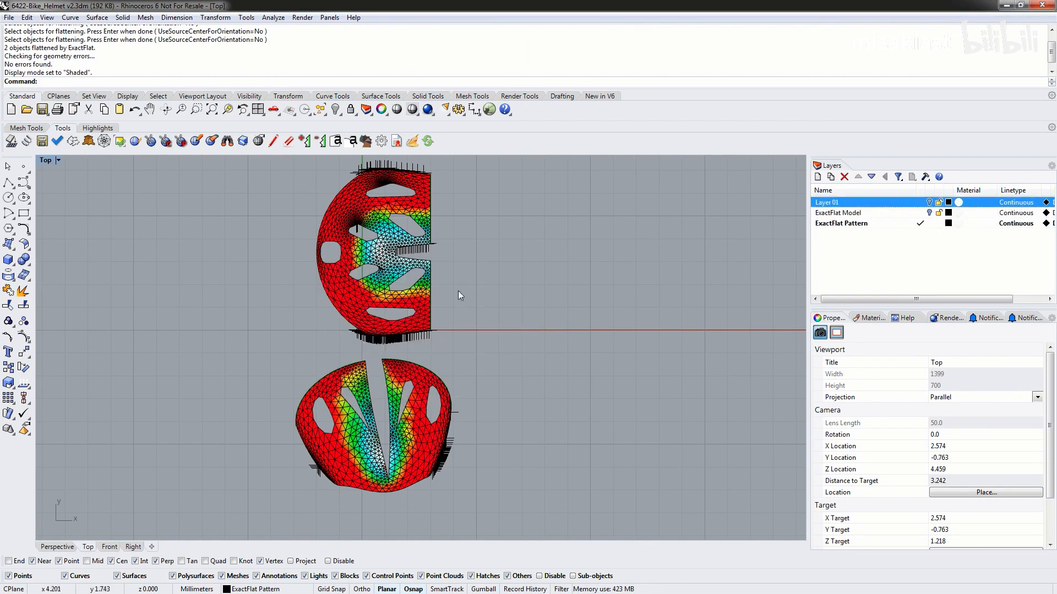
right_click_drag(400, 242, 374, 264)
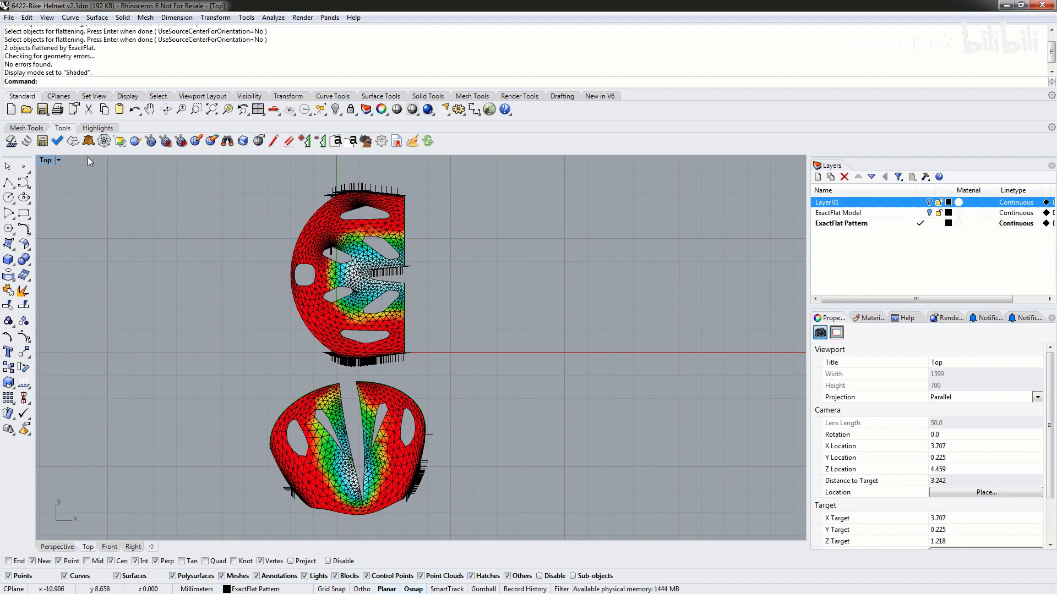
Re-flatten both the upper and the lower pattern piece with the fracture method.
left_click(73, 142)
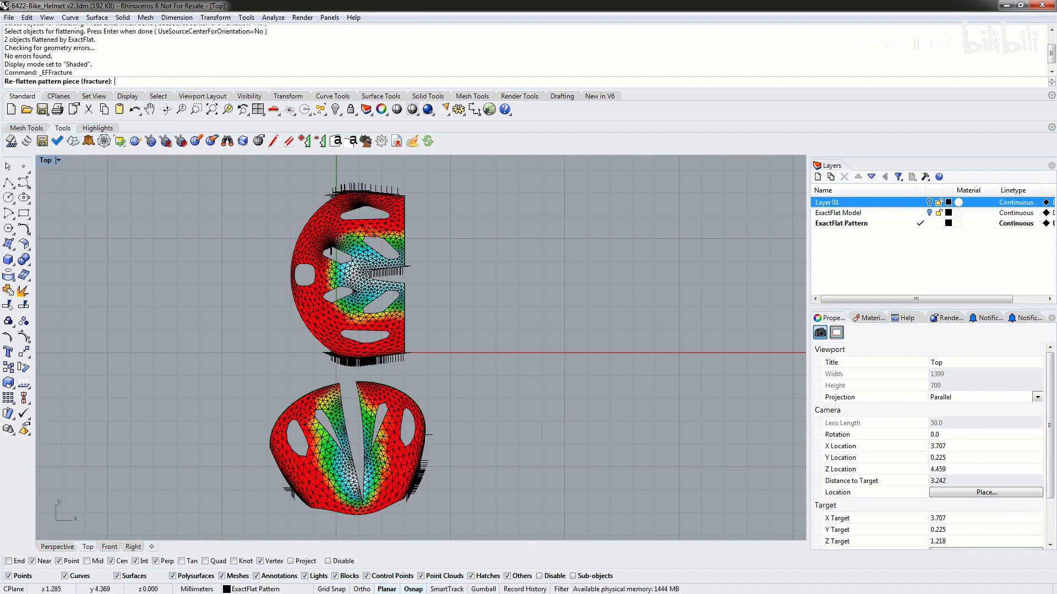
left_click(330, 251)
scroll(303, 292, "up", 2)
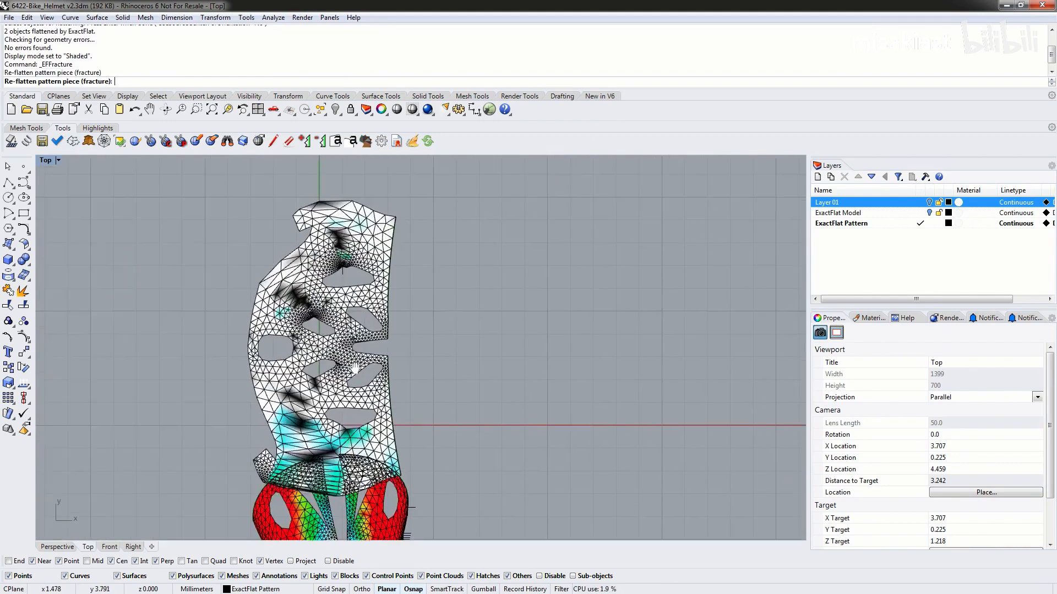
scroll(360, 292, "down", 2)
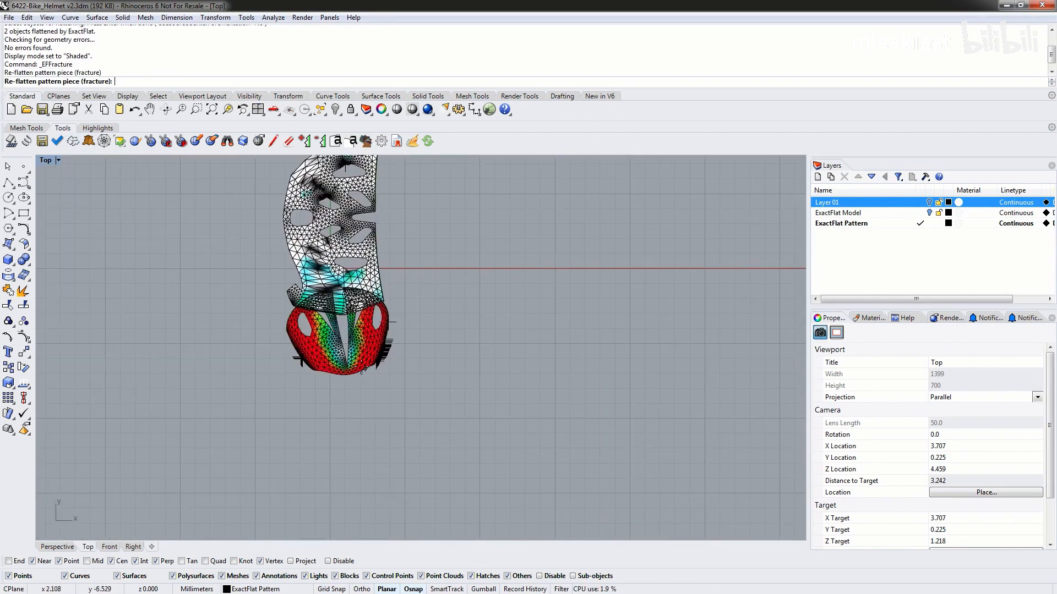
left_click(364, 368)
key("Return")
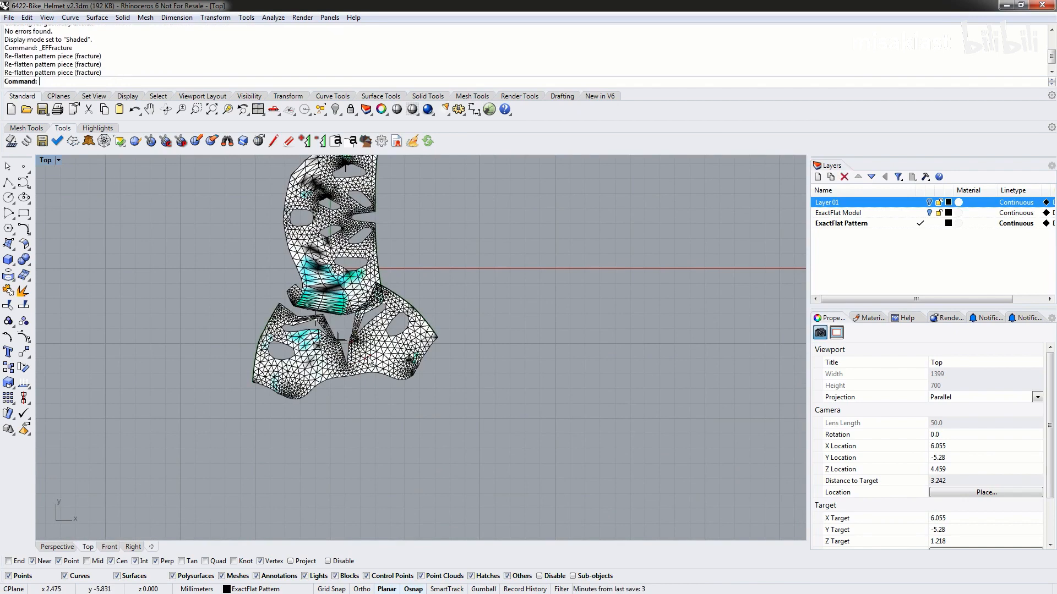
Move the lower pattern piece down and away from the upper piece so they no longer overlap.
left_click_drag(373, 351, 435, 355)
left_click(436, 295)
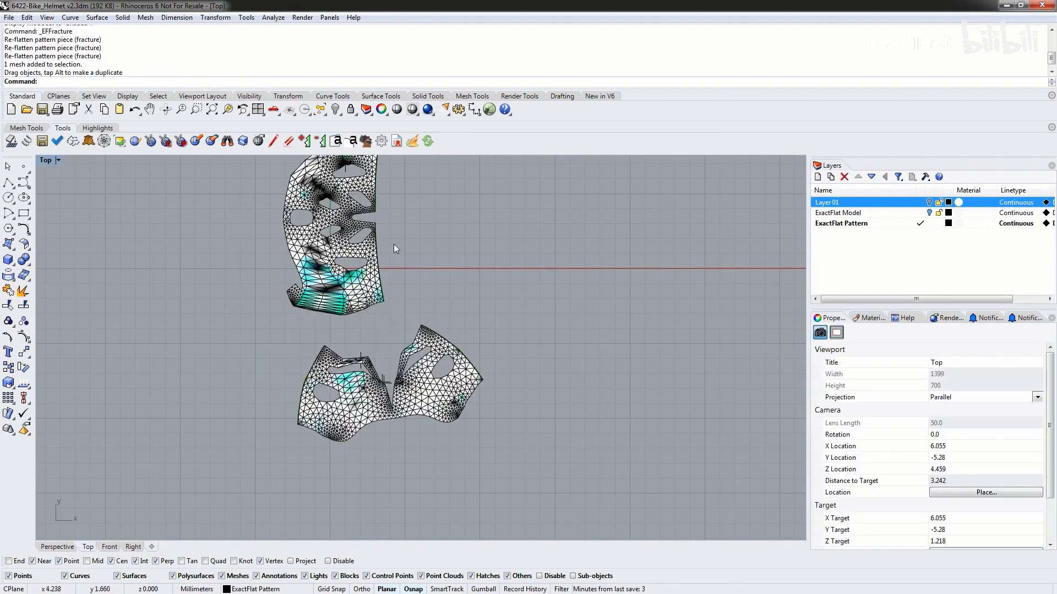
right_click_drag(406, 212, 387, 283)
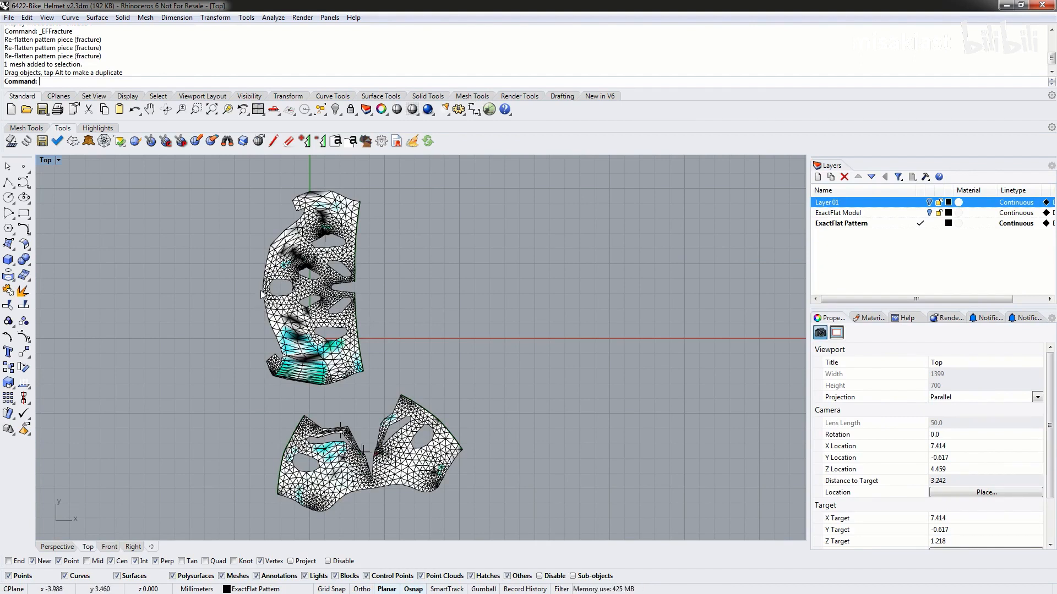
Re-flatten the upper pattern piece repeatedly with the fracture method.
left_click(72, 141)
left_click(324, 238)
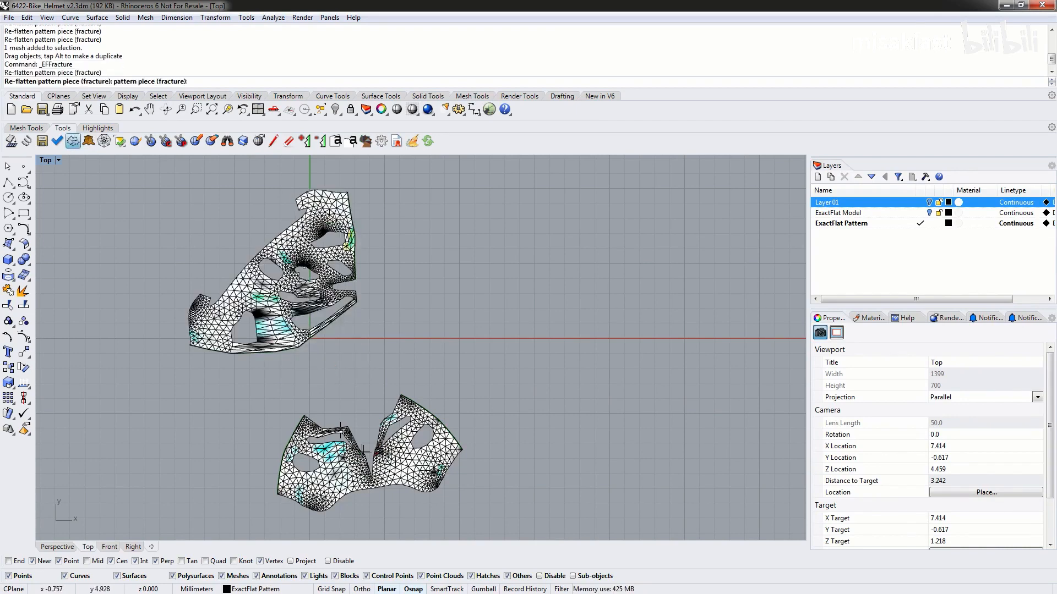
left_click(271, 305)
left_click(287, 294)
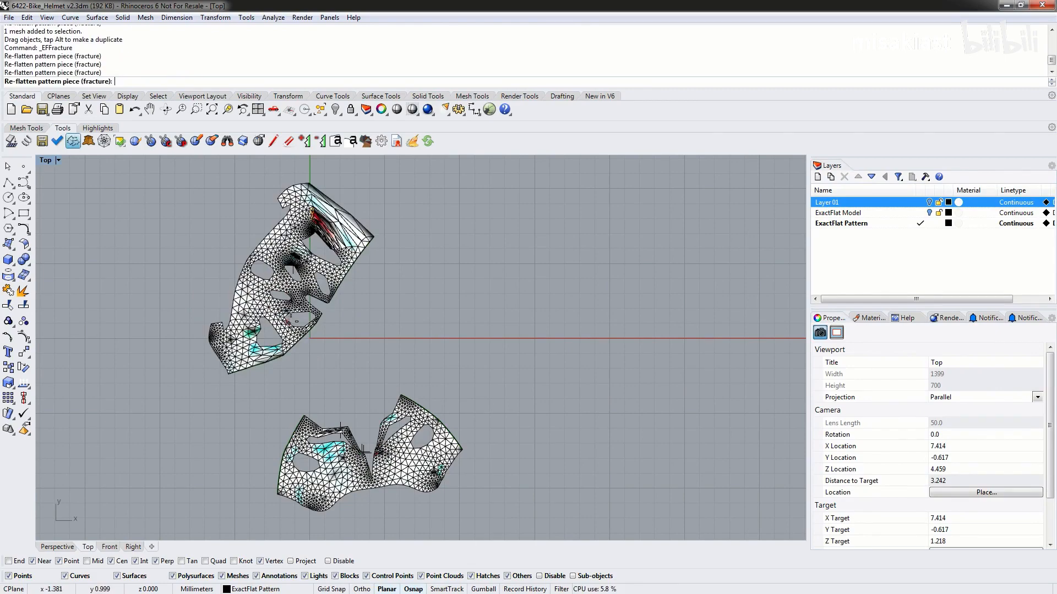
key("Return")
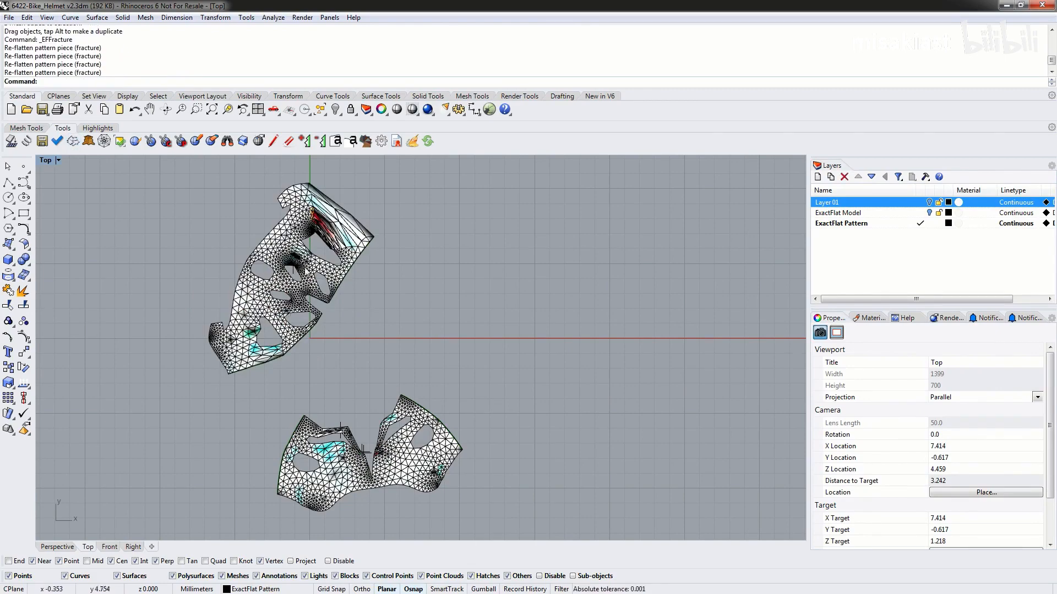
Turn off the ExactFlat mesh edge and stress highlights to inspect the black marks on the upper pattern piece.
scroll(289, 268, "up", 5)
scroll(289, 248, "up", 5)
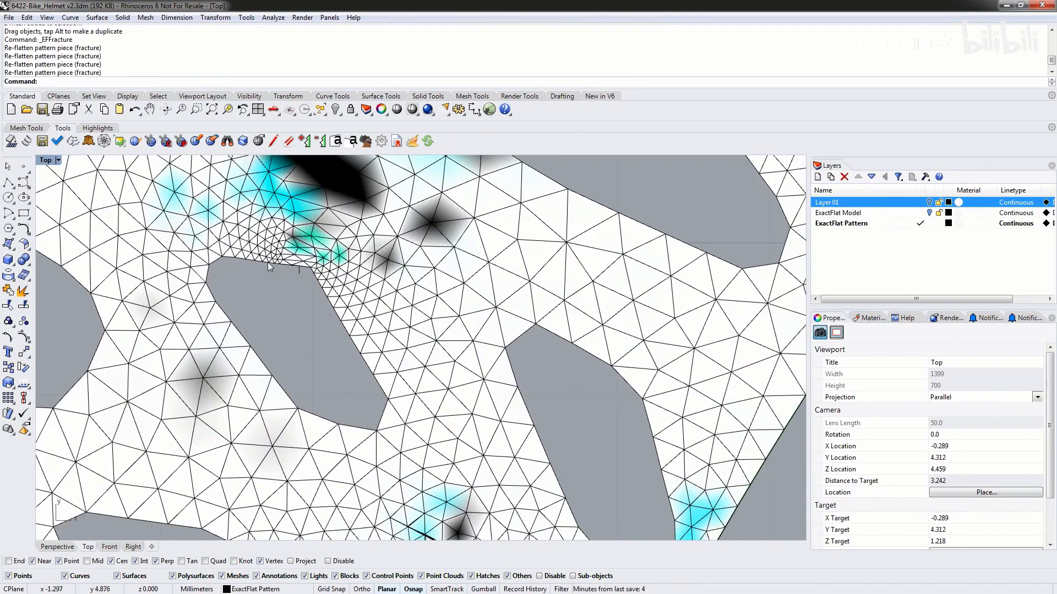
left_click(97, 127)
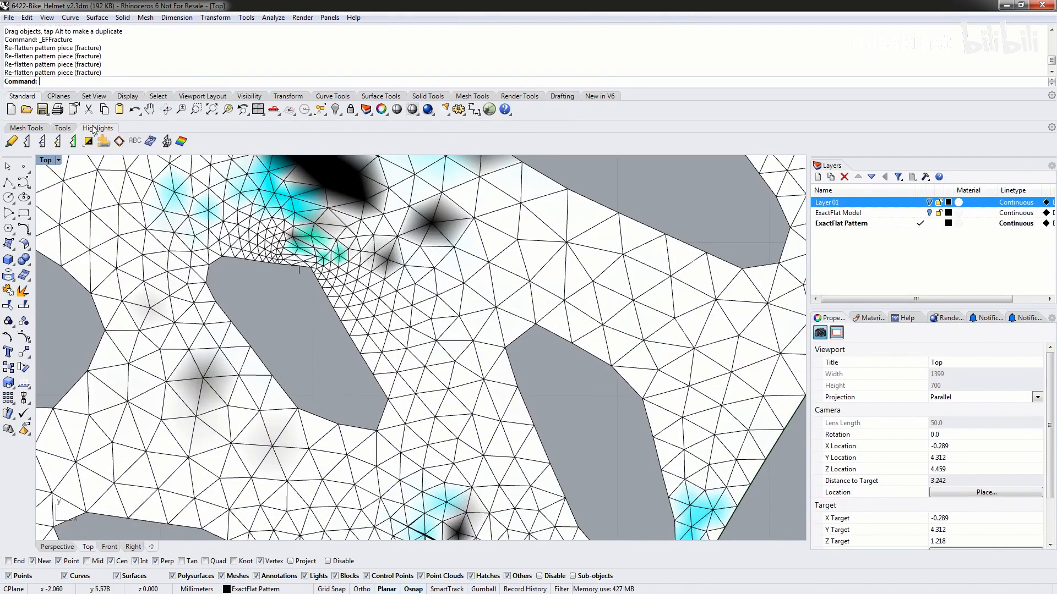
left_click(27, 142)
left_click(180, 143)
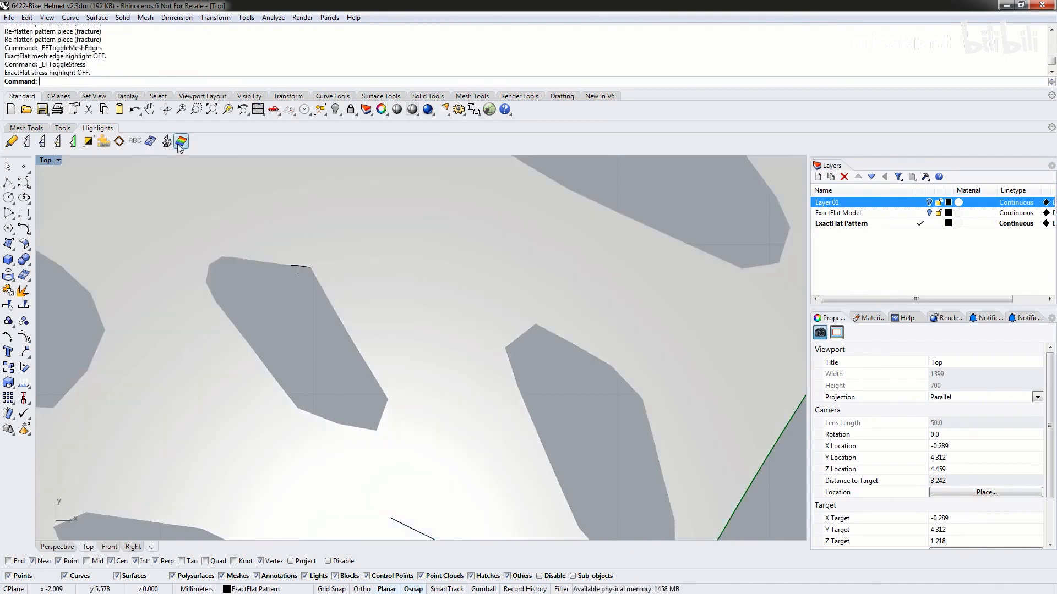
scroll(316, 298, "down", 8)
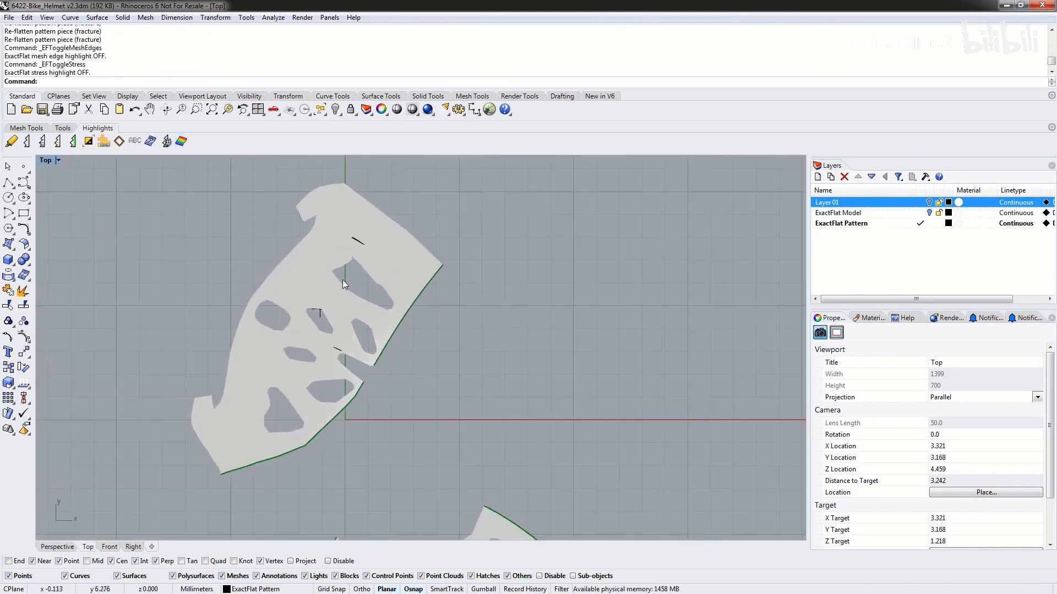
right_click_drag(342, 280, 367, 299)
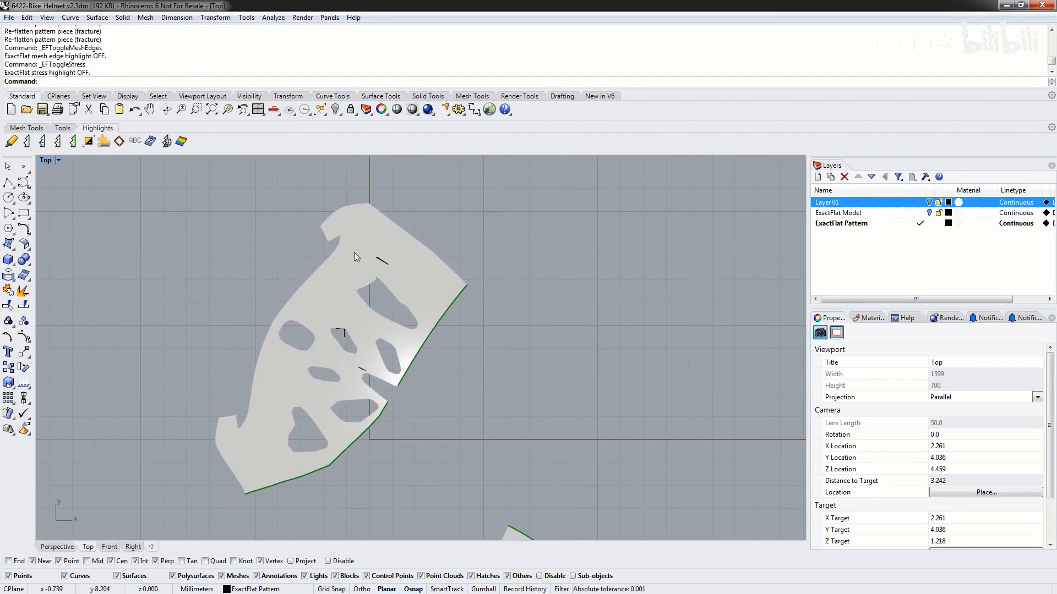
Re-flatten the upper pattern piece with the pelt method and correct its flipped triangles.
left_click(63, 128)
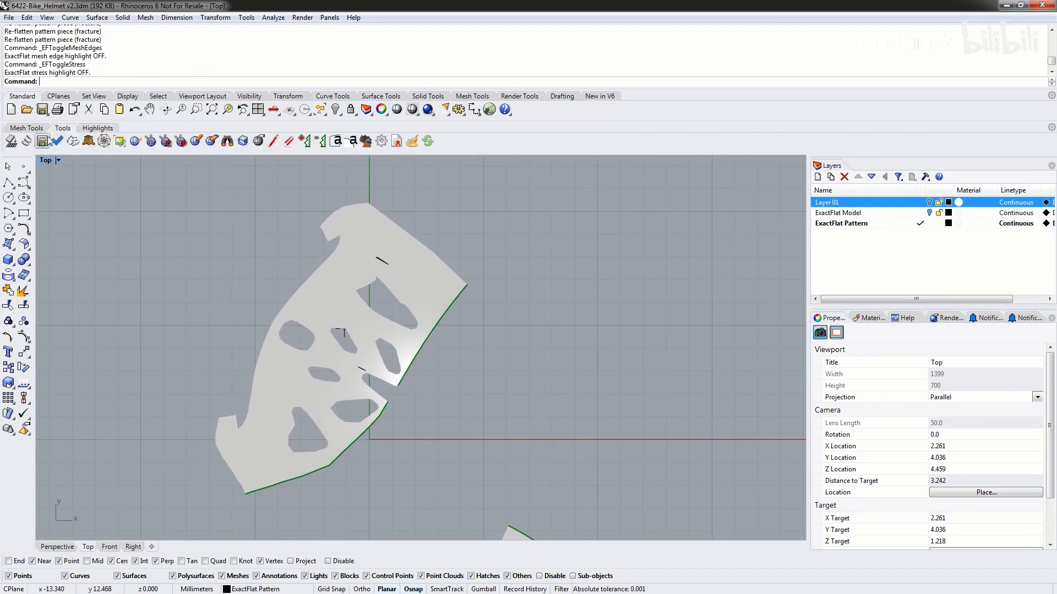
left_click(92, 142)
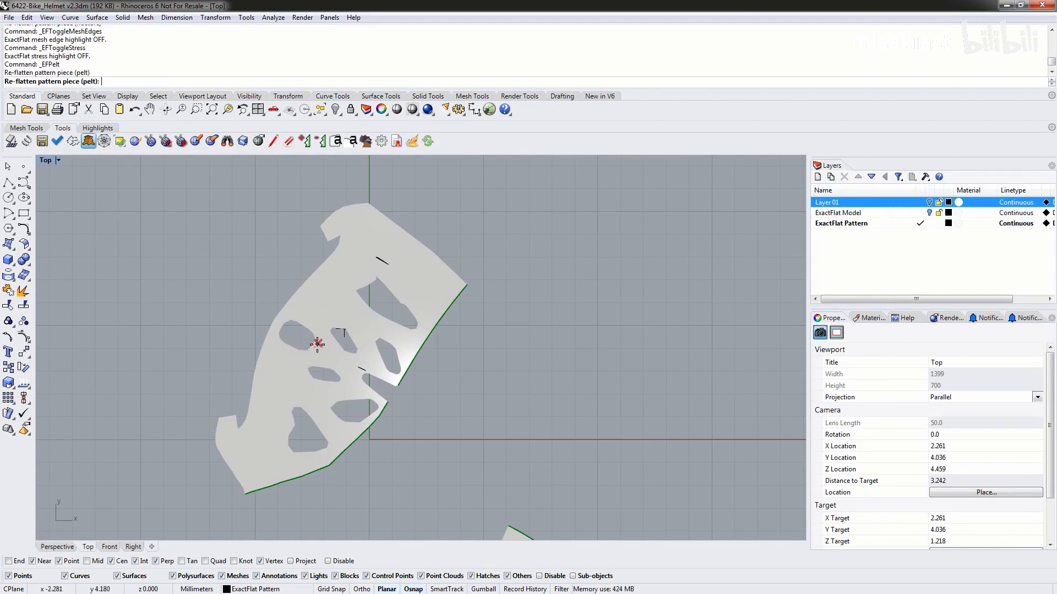
left_click(343, 352)
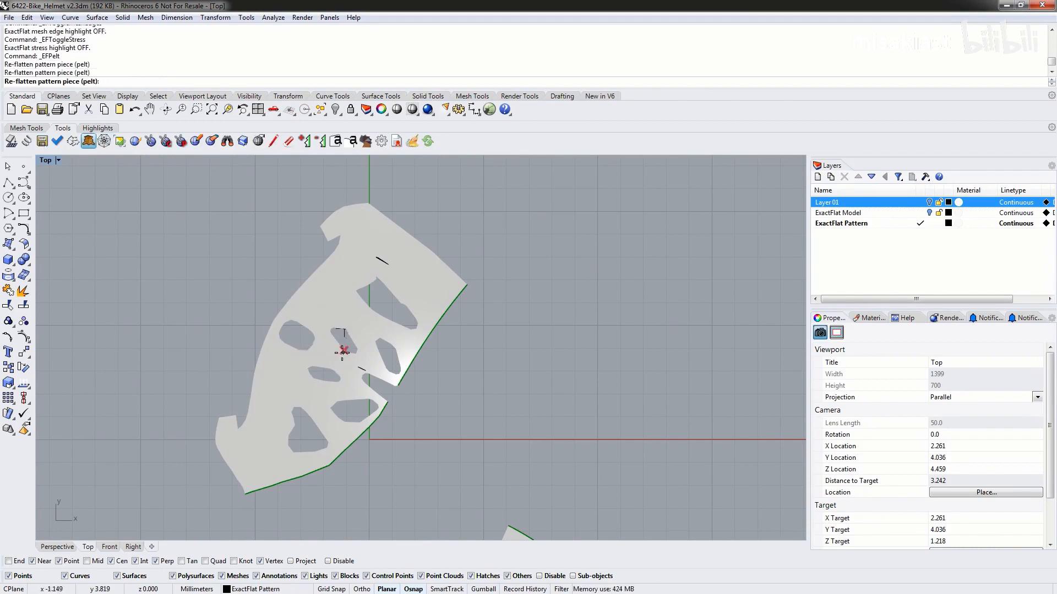
right_click(342, 352)
left_click(120, 141)
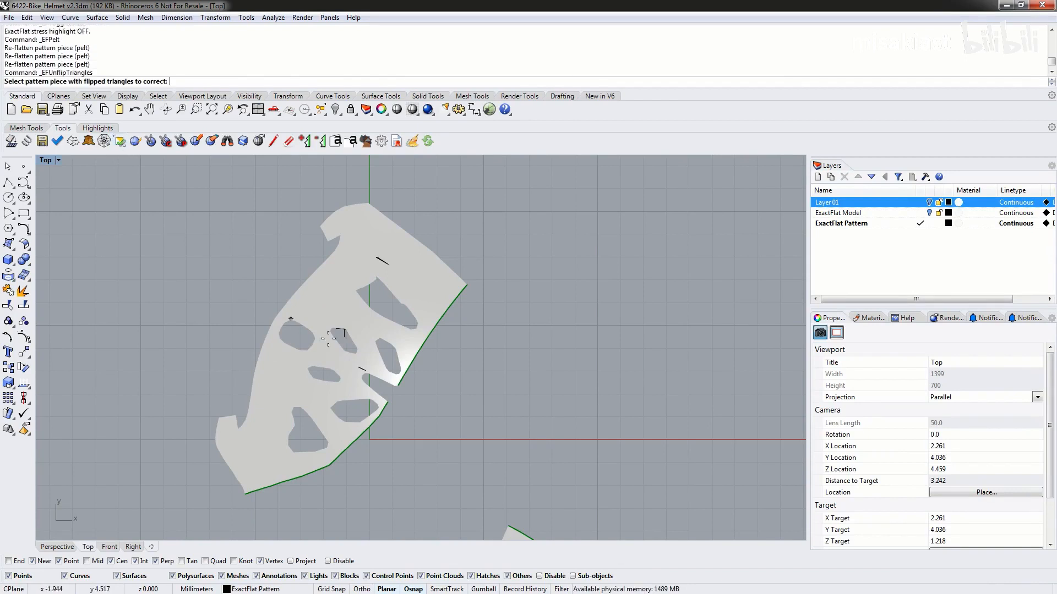
left_click(333, 302)
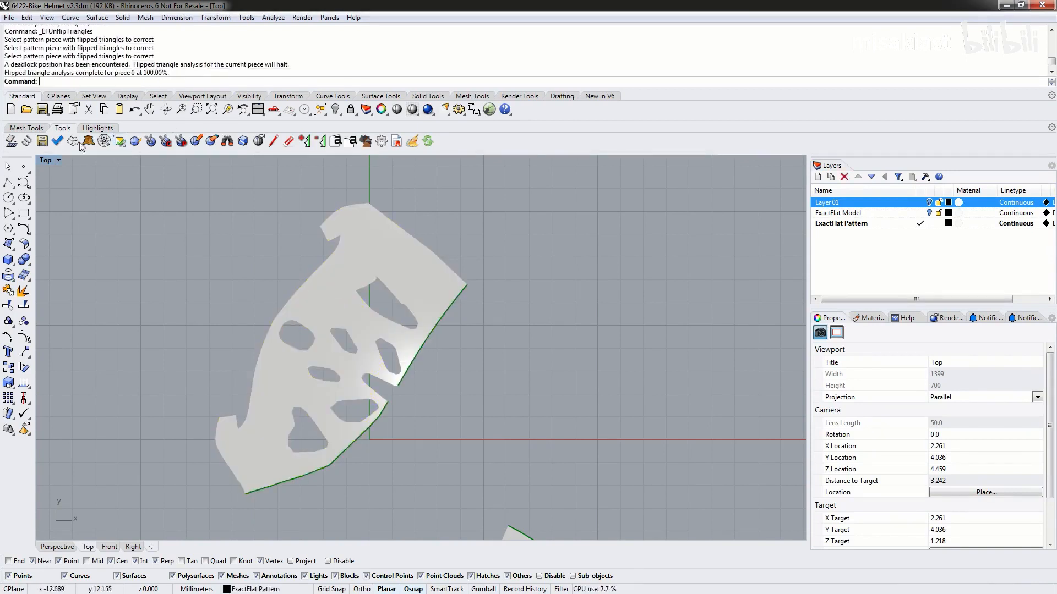
Re-flatten the lower pattern piece with the pelt method.
right_click_drag(429, 428, 342, 459)
scroll(469, 393, "down", 4)
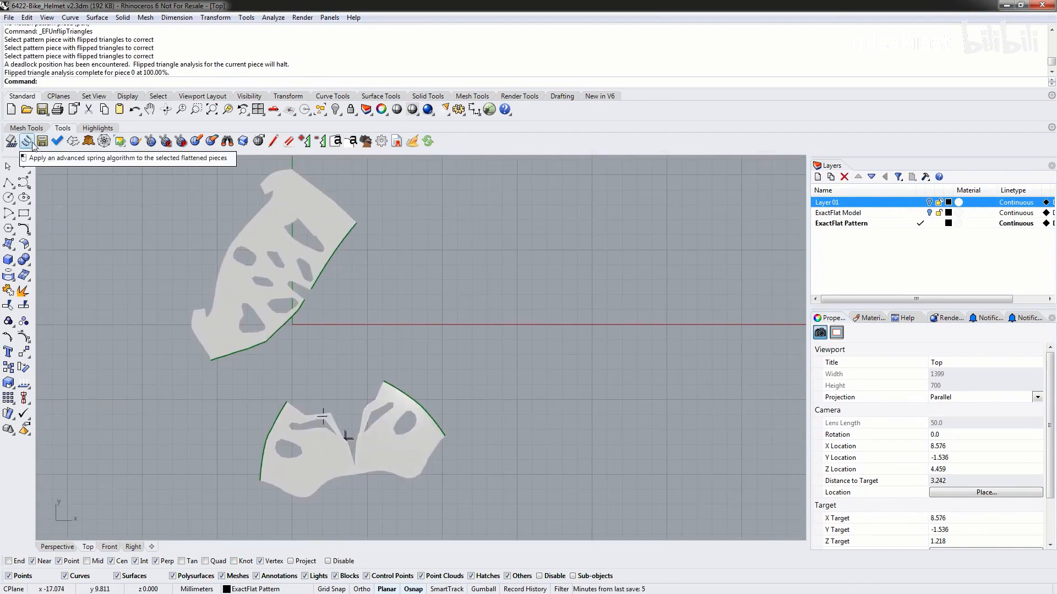
left_click(88, 141)
left_click(330, 445)
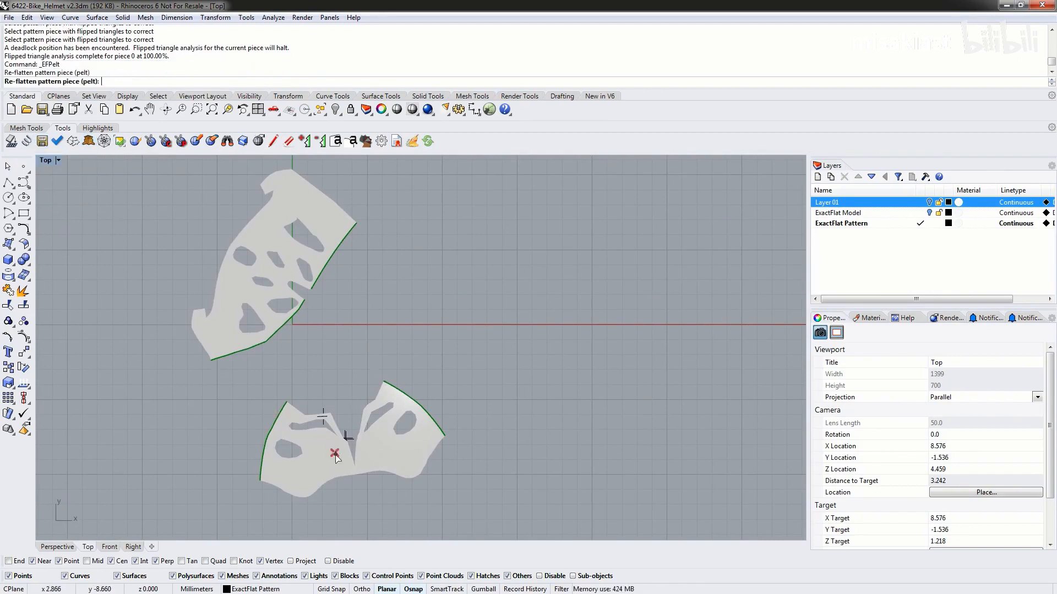
key("Return")
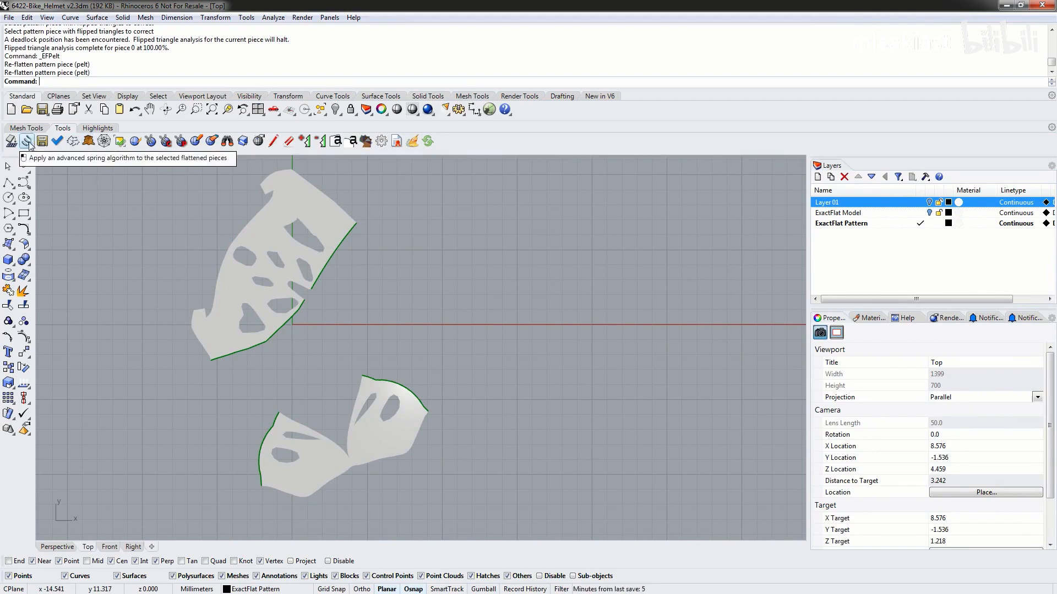
Turn the ExactFlat mesh edge and stress highlights back on for both pattern pieces.
left_click(97, 127)
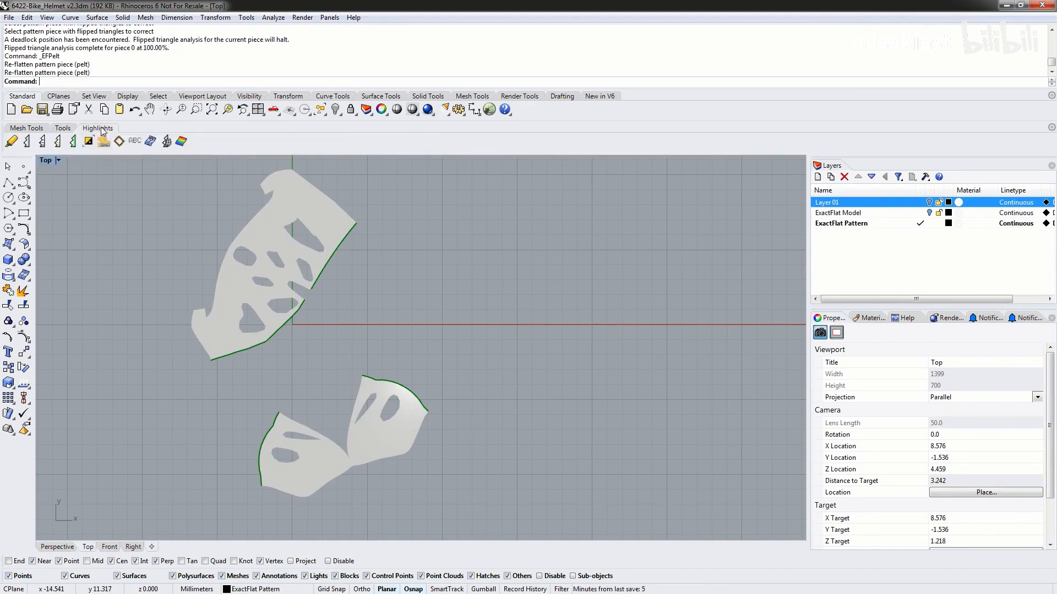
left_click(27, 141)
left_click(167, 141)
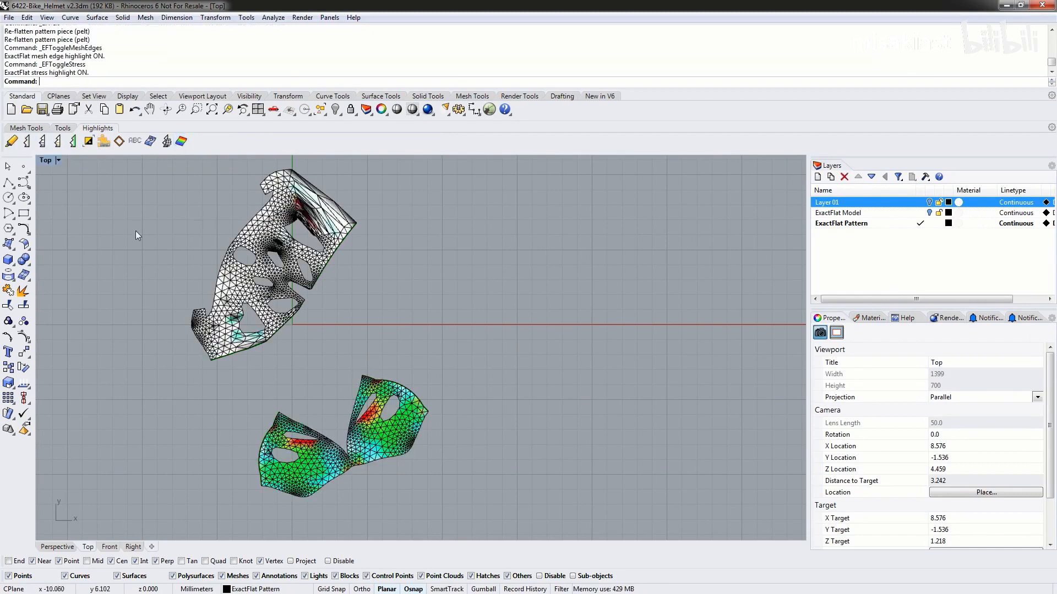
right_click_drag(196, 214, 245, 239)
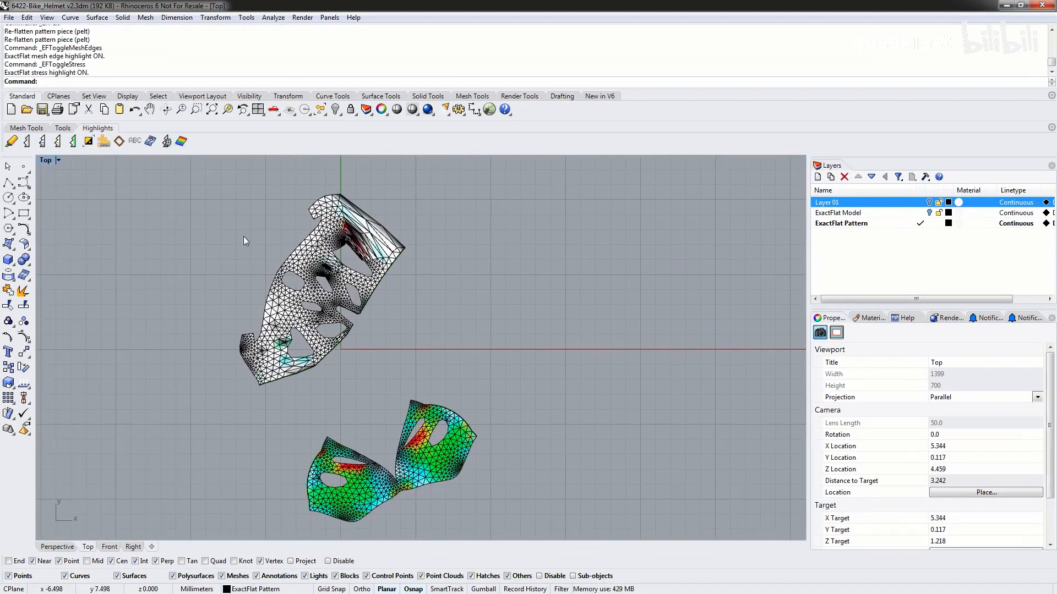
Start the spring algorithm on both pattern pieces with the single Cotton 1 material, and skip the rest of Piece 1's optimization.
left_click(64, 130)
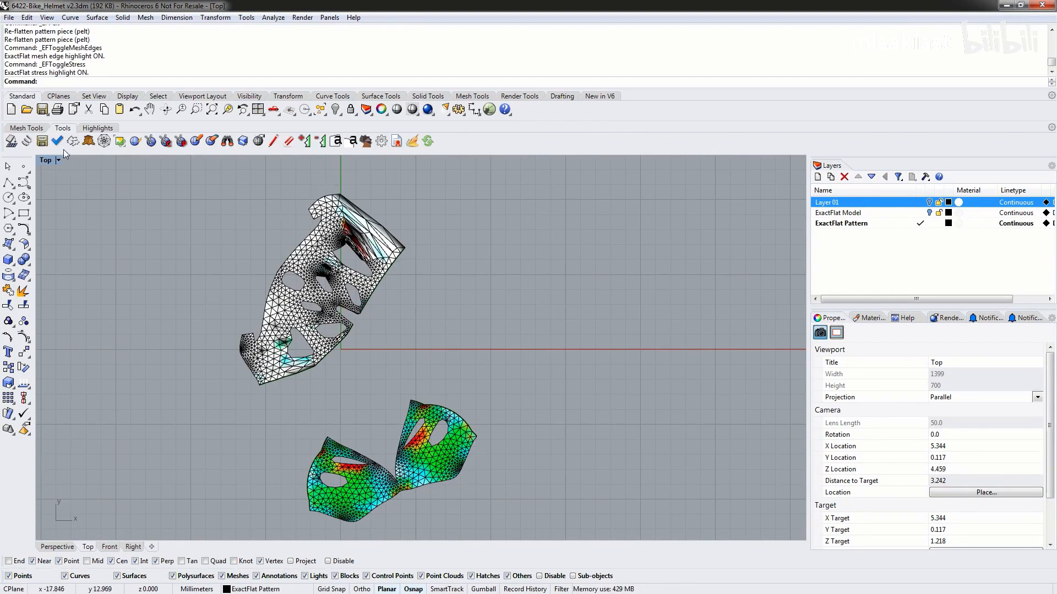
left_click(31, 145)
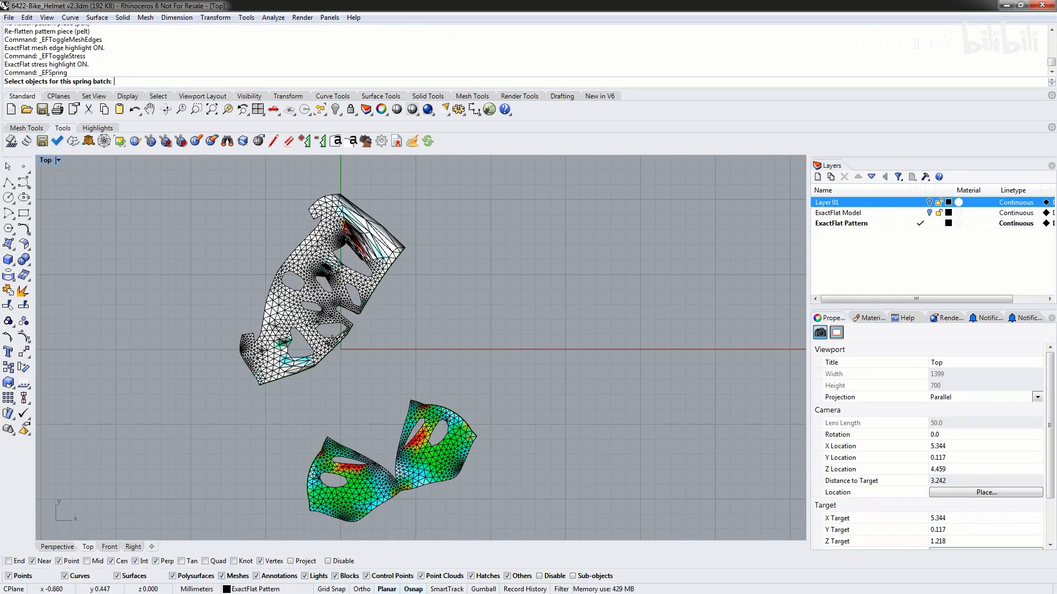
left_click(320, 284)
left_click(428, 462)
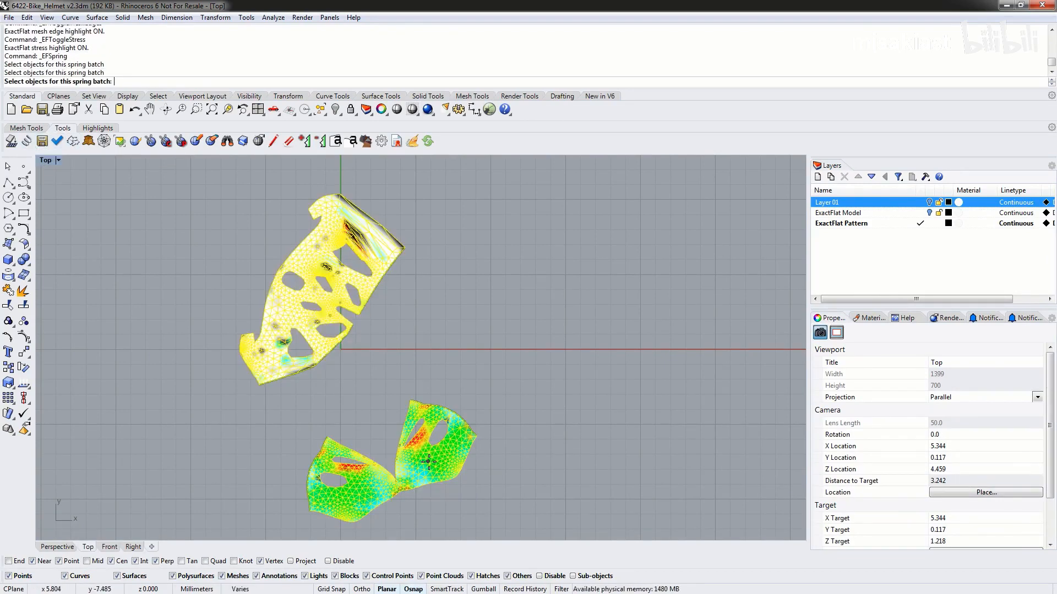
key("Return")
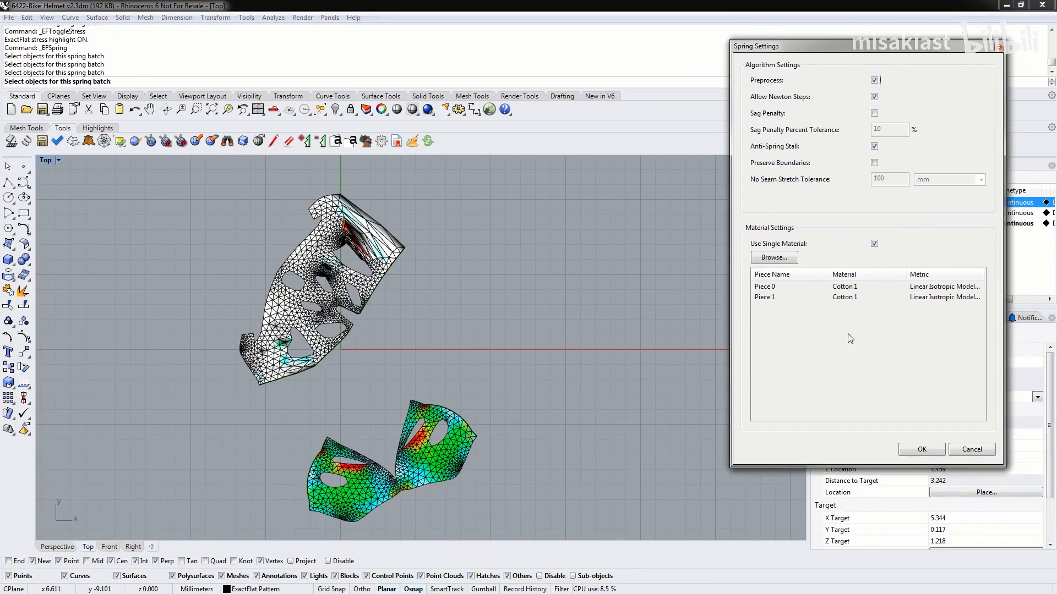
left_click(918, 449)
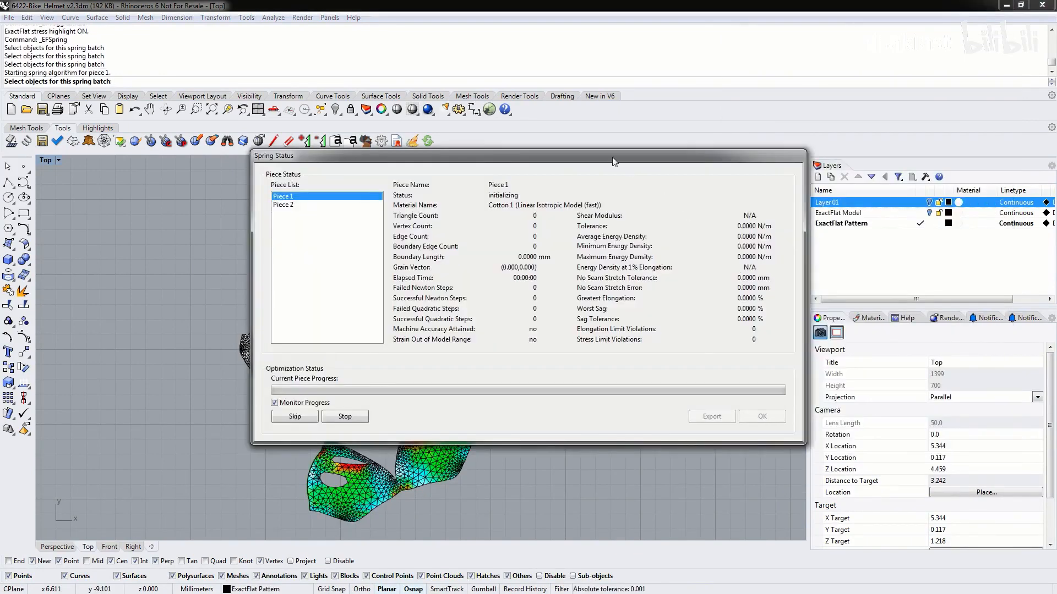
left_click_drag(614, 162, 835, 39)
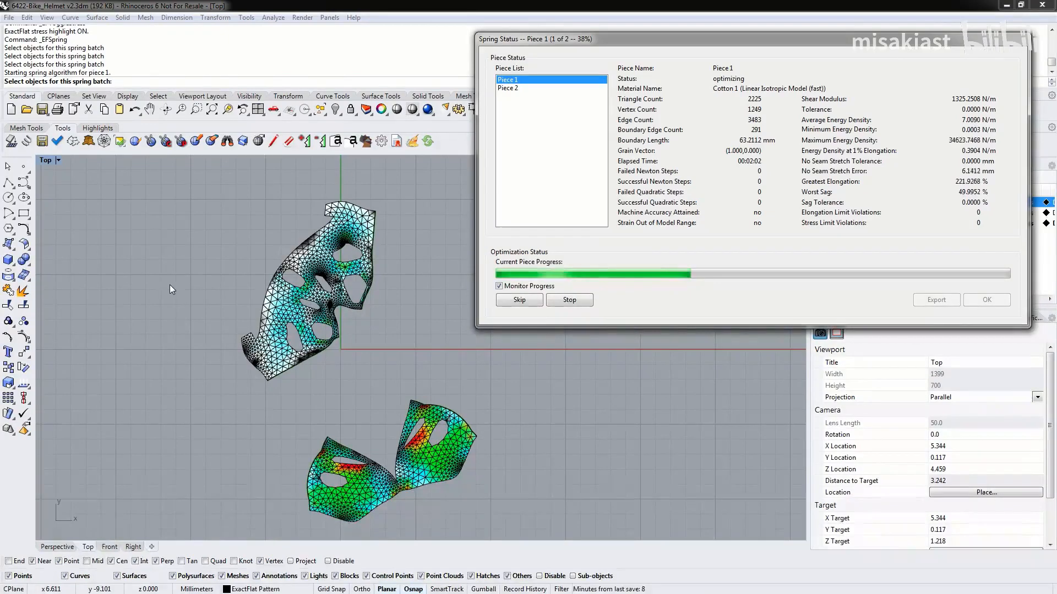
left_click(518, 301)
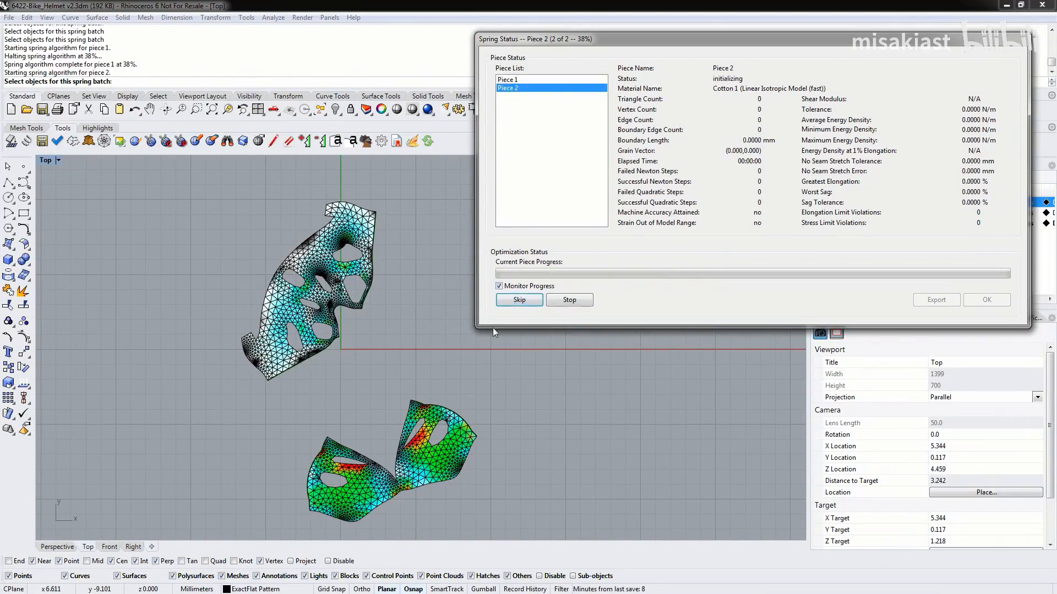